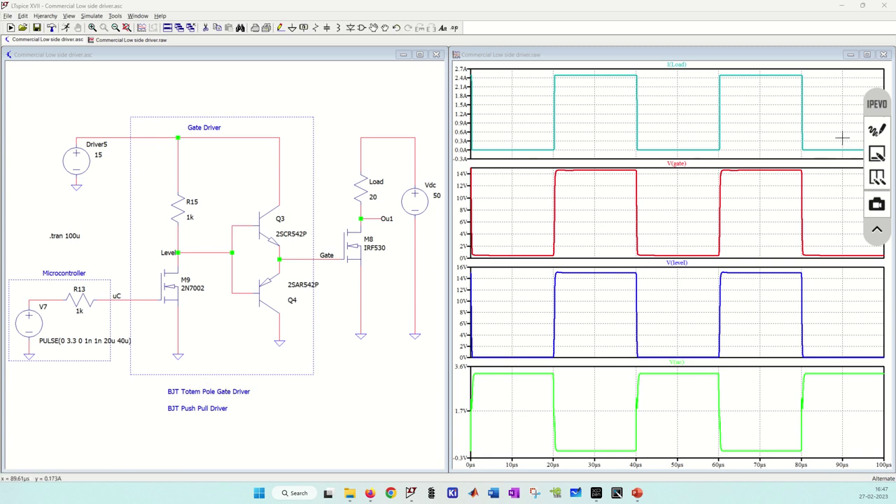
Expand the IPEVO annotation toolbar with the pen tool active
click(877, 130)
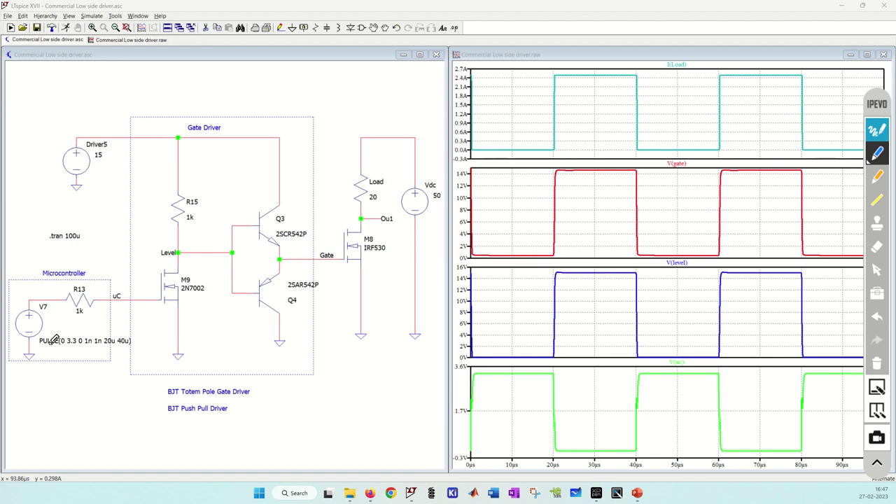
Ink ground marks under the V7 source and beneath the gate driver
drag(37, 382, 49, 371)
mouse_move(53, 333)
mouse_down()
mouse_move(56, 314)
mouse_move(96, 313)
mouse_up()
drag(213, 367, 230, 356)
drag(217, 371, 237, 361)
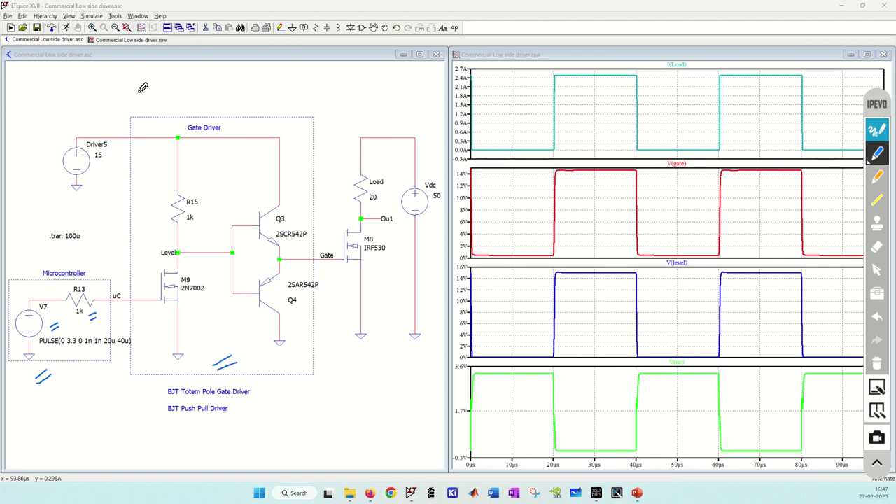
Mark the ground beside M8, circle the Load resistor and draw an arrow by Vdc
drag(373, 276, 388, 271)
mouse_move(375, 282)
mouse_down()
mouse_move(385, 278)
mouse_move(355, 275)
mouse_up()
mouse_move(366, 167)
mouse_down()
mouse_move(346, 203)
mouse_move(374, 204)
mouse_move(362, 167)
mouse_up()
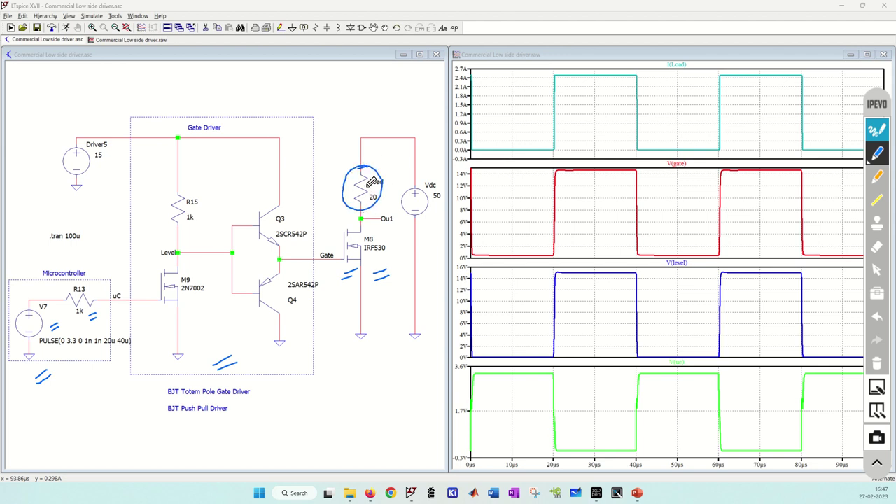
drag(409, 189, 410, 168)
Toggle the IPEVO overlay off and back on, then erase all existing ink
click(878, 130)
click(878, 130)
click(878, 364)
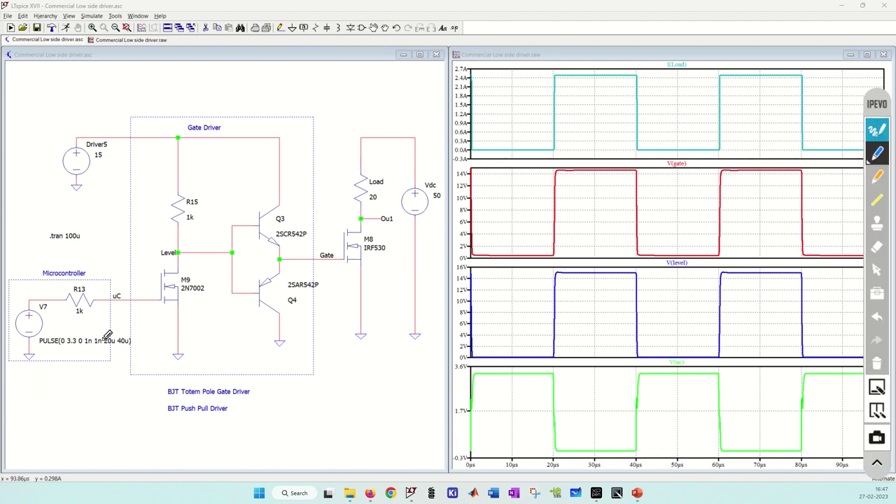
Handwrite 3.3, 5 and 1.5 below the Microcontroller block and begin 2-4 below the driver
mouse_move(48, 400)
mouse_down()
mouse_move(46, 412)
mouse_move(61, 413)
mouse_up()
mouse_move(68, 423)
mouse_down()
mouse_move(59, 435)
mouse_move(119, 414)
mouse_move(111, 421)
mouse_up()
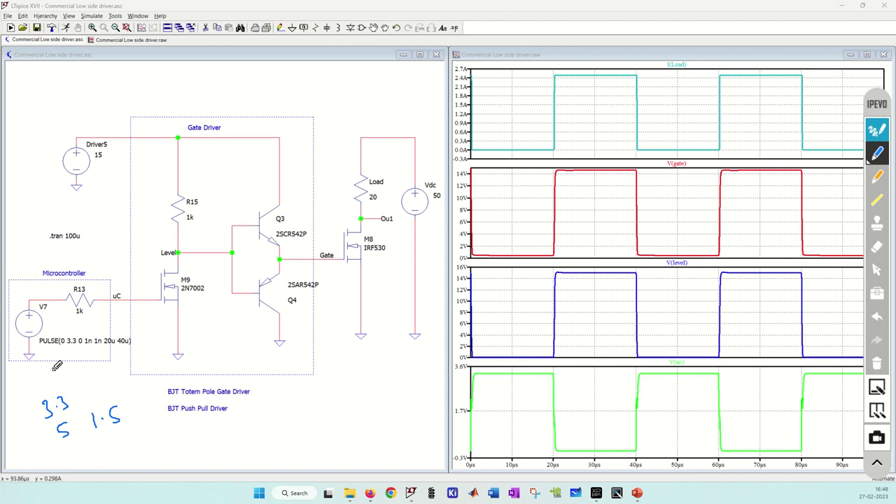
drag(73, 394, 117, 405)
mouse_move(288, 397)
mouse_down()
mouse_move(289, 412)
mouse_move(301, 409)
mouse_up()
Write the 2-4 range and the 8-15 range beneath it below the driver
mouse_move(308, 403)
mouse_down()
mouse_move(328, 403)
mouse_move(313, 400)
mouse_move(326, 413)
mouse_up()
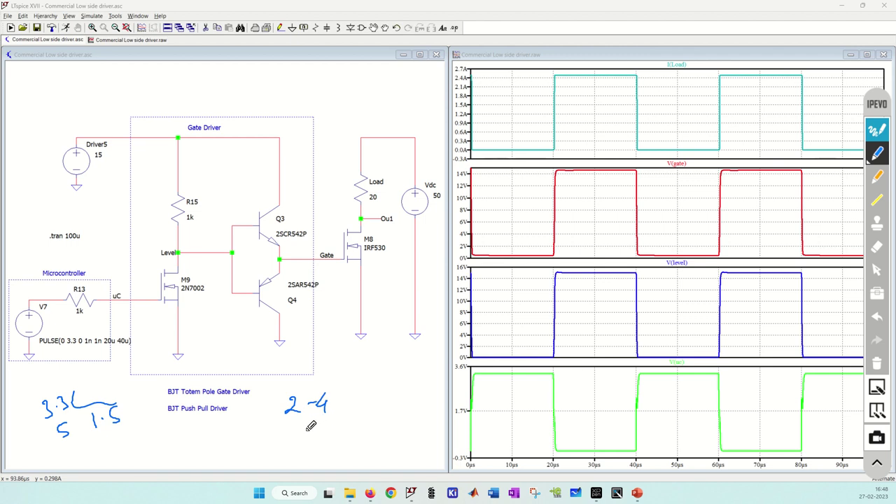
drag(308, 418, 324, 427)
drag(334, 421, 335, 433)
drag(337, 421, 344, 420)
Bracket the 3.3 and 5 notes, underline 8-15, add another range, and outline R15 with M9
drag(44, 404, 53, 451)
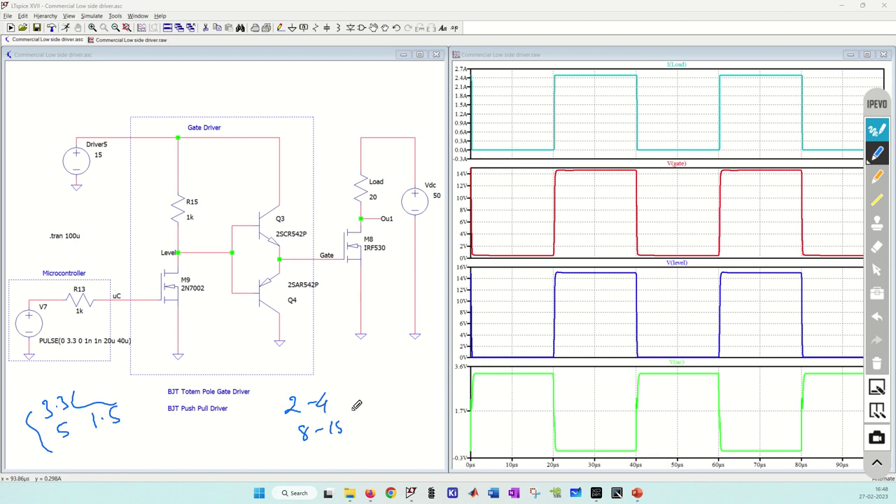
drag(302, 453, 351, 445)
drag(377, 394, 422, 389)
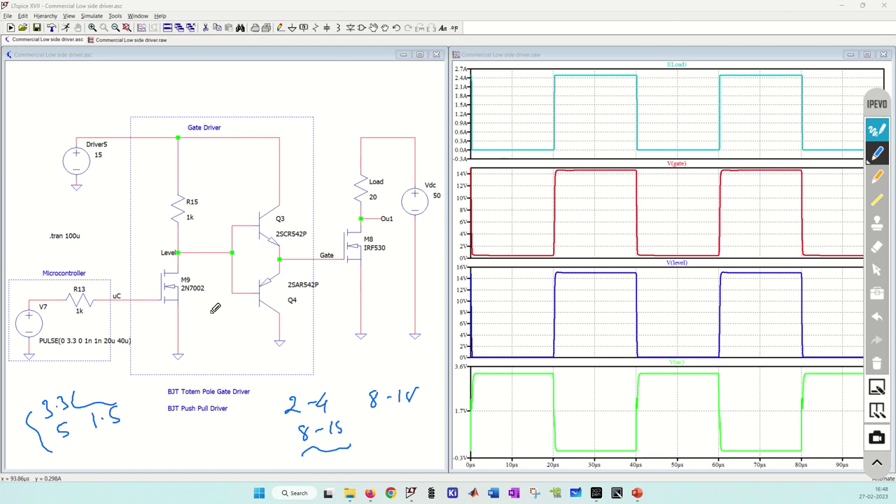
mouse_move(183, 165)
mouse_down()
mouse_move(156, 211)
mouse_move(159, 330)
mouse_move(205, 329)
mouse_move(215, 170)
mouse_move(183, 163)
mouse_up()
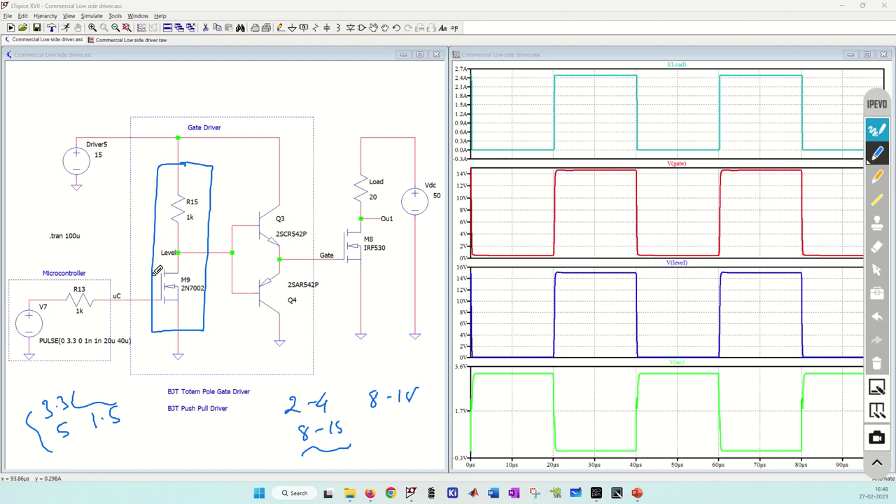
Sketch marks below M9's source and an equals sign beside the 5 note
drag(163, 308, 172, 307)
drag(163, 311, 171, 310)
drag(71, 434, 82, 435)
Draw a capacitor at M9's source, tick R15, then erase all pen ink
drag(174, 313, 176, 307)
drag(178, 313, 182, 307)
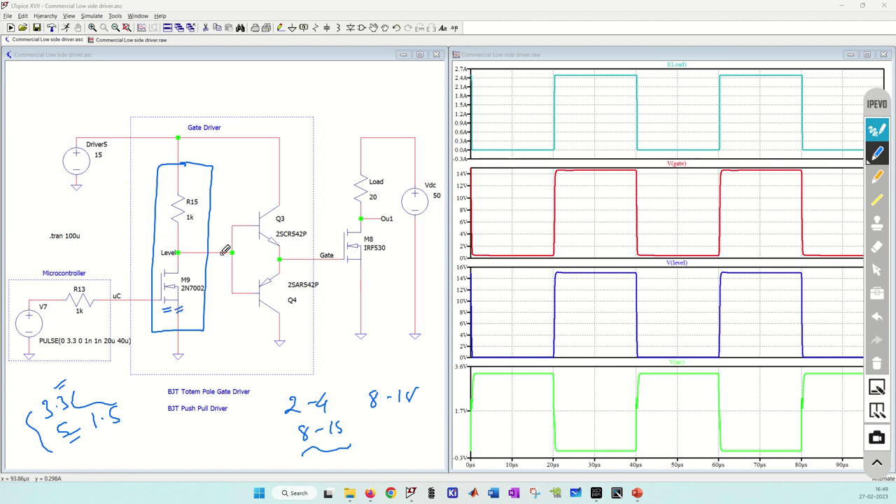
mouse_move(197, 201)
mouse_down()
mouse_move(159, 199)
mouse_move(190, 237)
mouse_move(183, 196)
mouse_up()
click(877, 364)
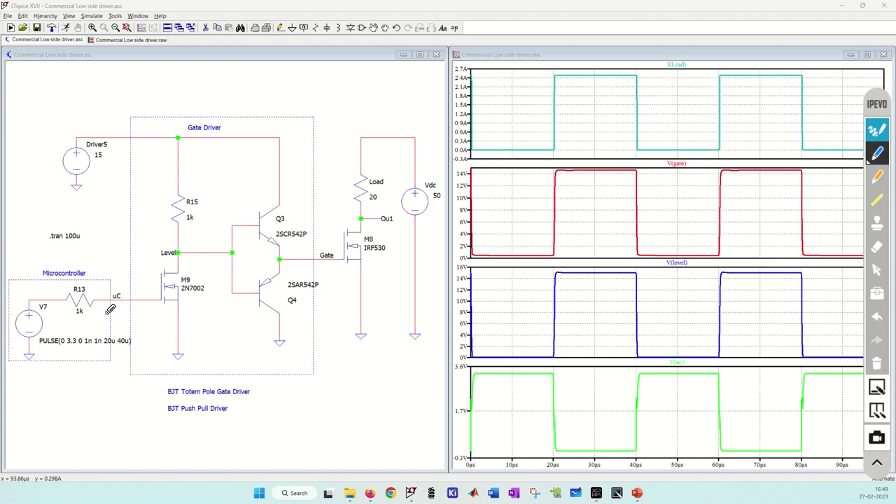
Draw a rising edge at uC, write 3.3 with an equals mark, and circle the Level node
drag(109, 326, 142, 304)
mouse_move(99, 369)
mouse_down()
mouse_move(100, 382)
mouse_move(110, 383)
mouse_up()
click(108, 378)
drag(49, 365, 60, 361)
drag(49, 371, 61, 367)
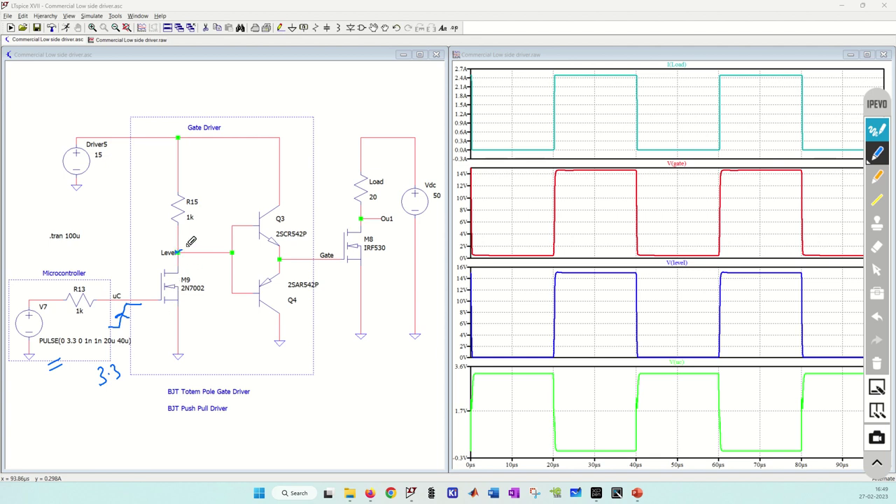
mouse_move(201, 231)
mouse_down()
mouse_move(180, 350)
mouse_move(192, 337)
mouse_up()
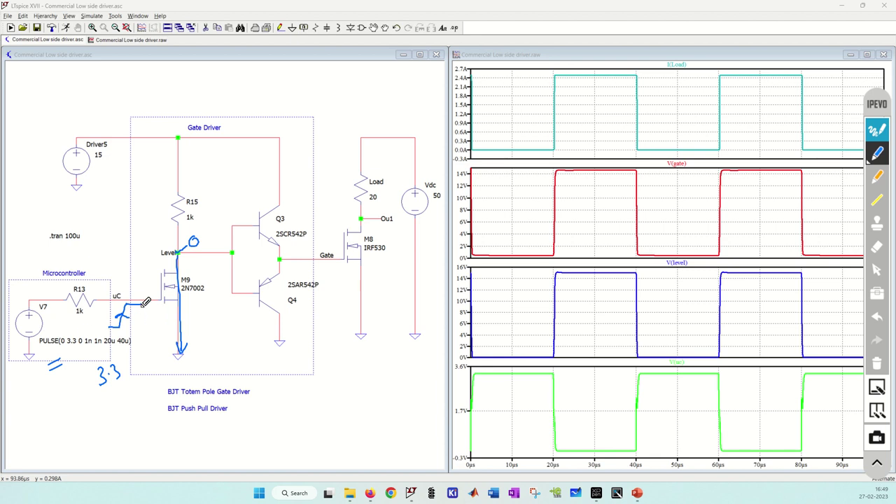
Add a falling edge at uC, cross out M9, trace Driver5 to R15, write 15, circle Driver5
drag(143, 308, 162, 334)
mouse_move(185, 273)
mouse_down()
mouse_move(168, 293)
mouse_move(191, 304)
mouse_up()
mouse_move(86, 176)
mouse_down()
mouse_move(88, 160)
mouse_move(150, 139)
mouse_move(171, 164)
mouse_move(168, 233)
mouse_move(178, 250)
mouse_move(123, 255)
mouse_up()
drag(137, 240, 131, 254)
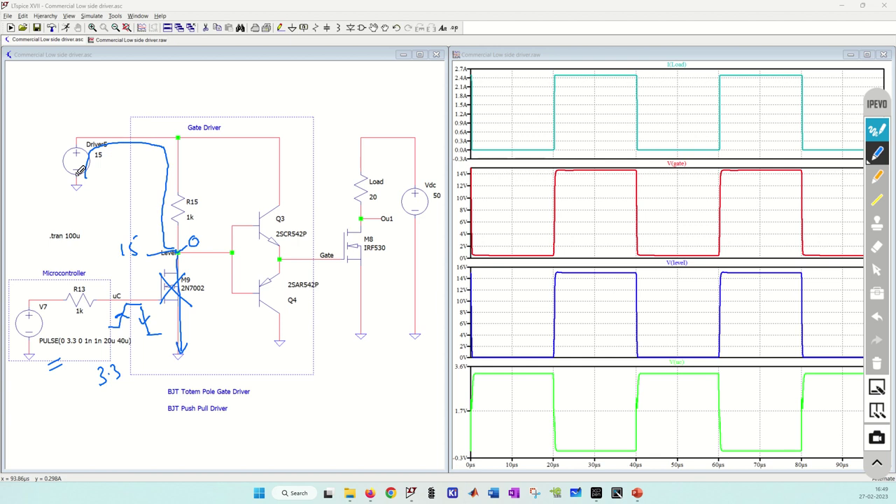
mouse_move(84, 144)
mouse_down()
mouse_move(56, 154)
mouse_move(80, 165)
mouse_up()
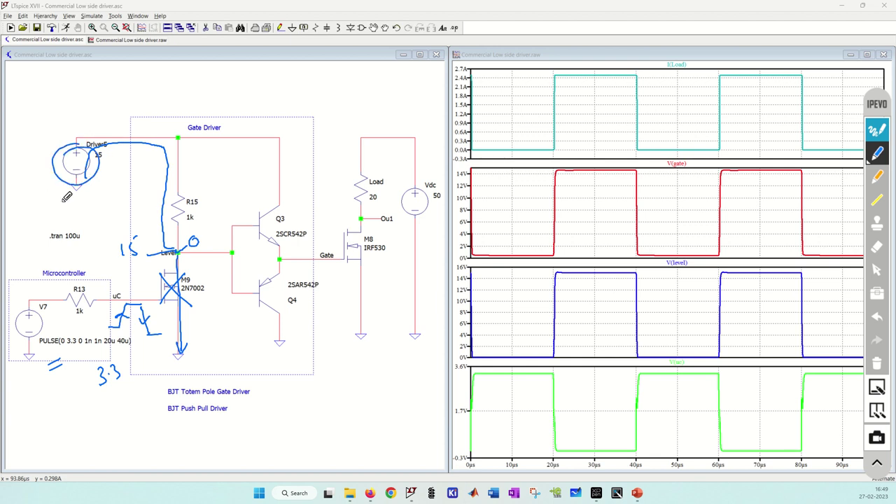